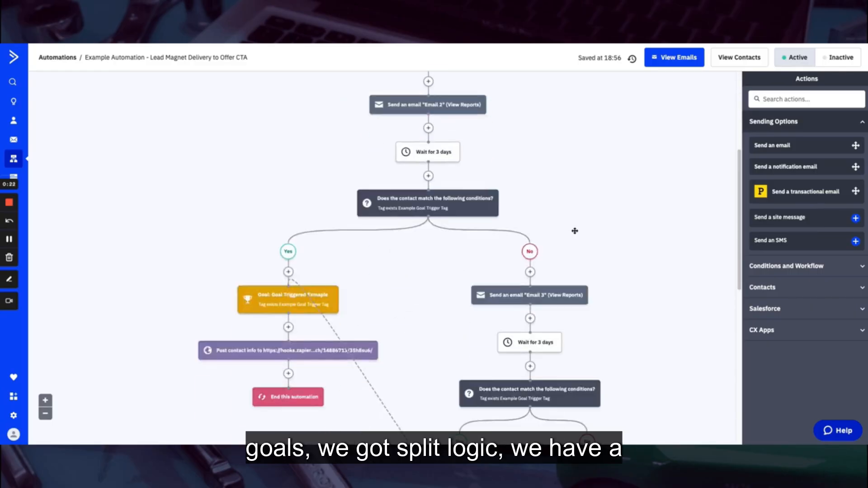
# Review the Lead Magnet Delivery to Offer CTA automation from its start trigger down through its conditional branches.
pyautogui.scroll(-4, 574, 231)
pyautogui.scroll(9, 575, 231)
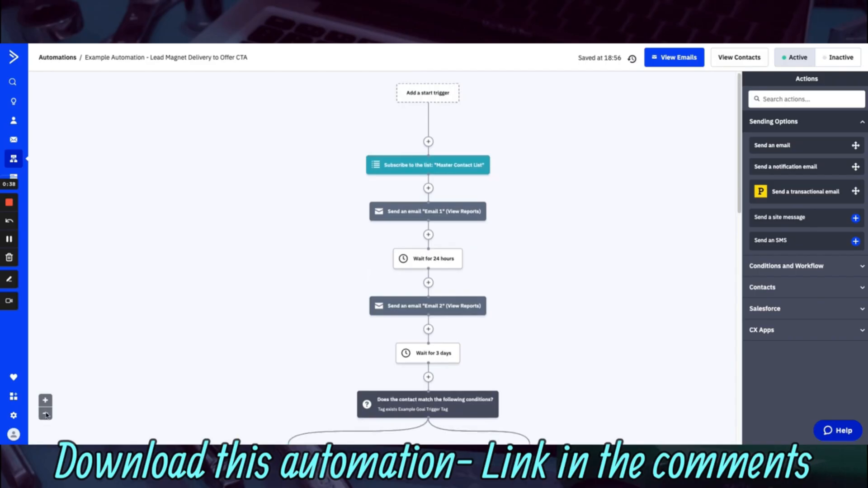
pyautogui.click(46, 414)
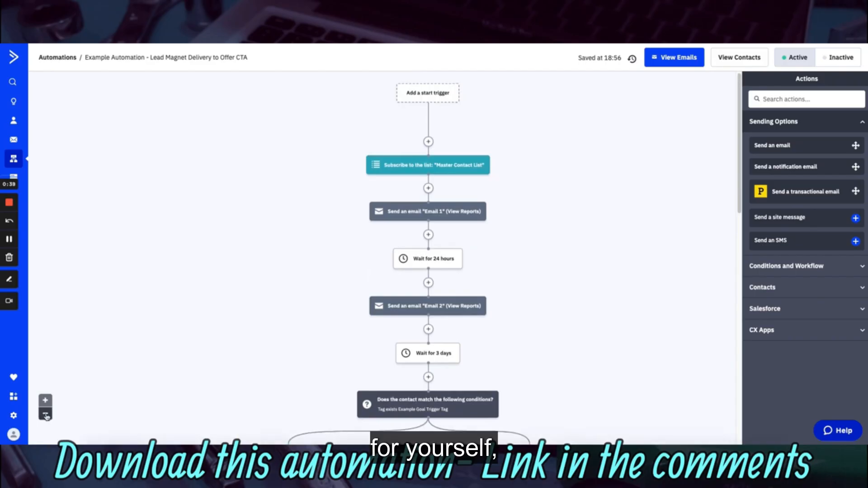
pyautogui.click(45, 414)
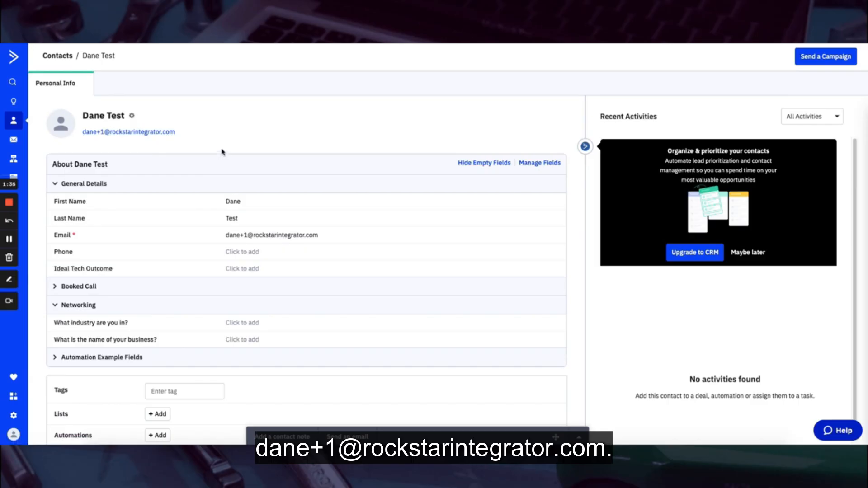
# Add the test contact to "Example Automation - Lead Magnet Delivery to Offer CTA" and open the filter for its recent activities.
pyautogui.scroll(-3, 339, 174)
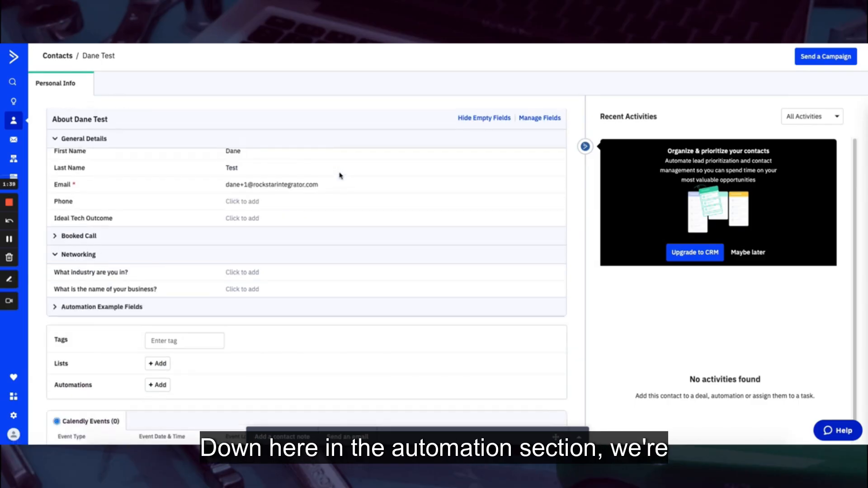
pyautogui.click(163, 318)
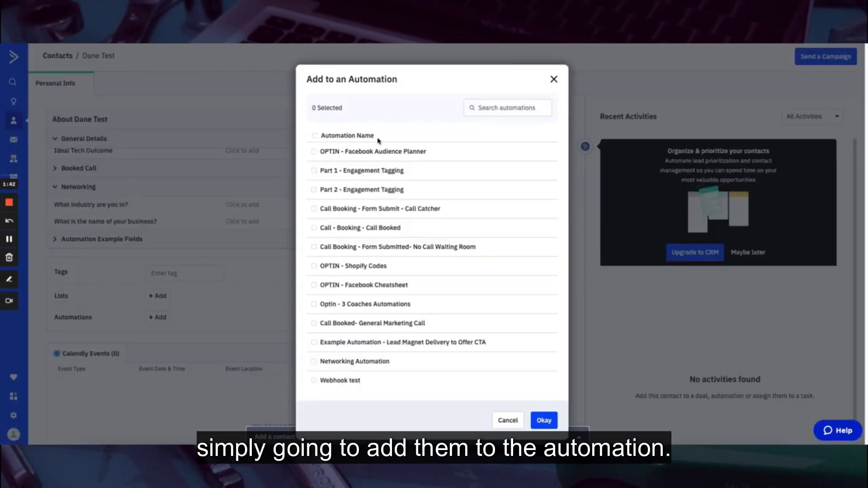
pyautogui.click(315, 343)
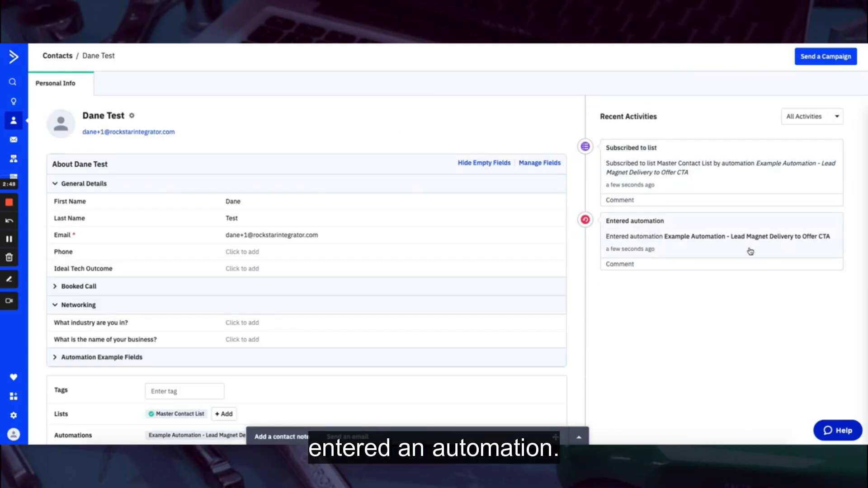
pyautogui.click(801, 116)
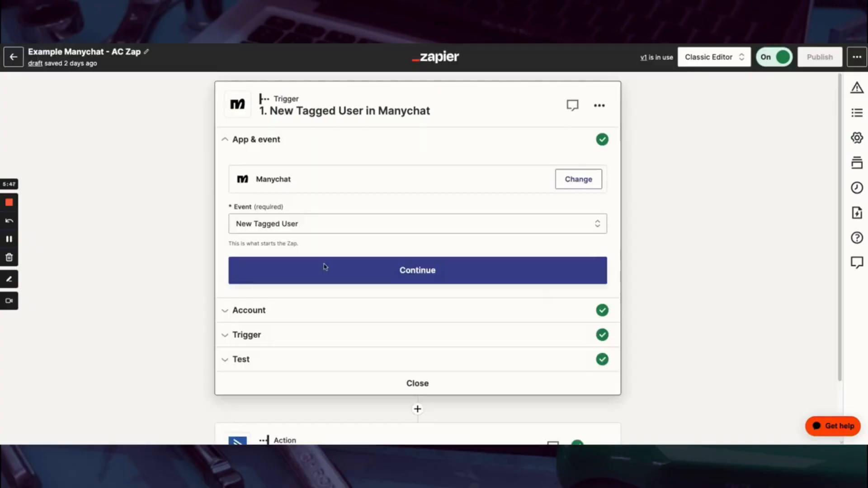
# In Zapier, go through the New Tagged User in Manychat trigger settings of the Example Manychat - AC Zap.
pyautogui.click(352, 272)
pyautogui.click(257, 275)
pyautogui.click(339, 277)
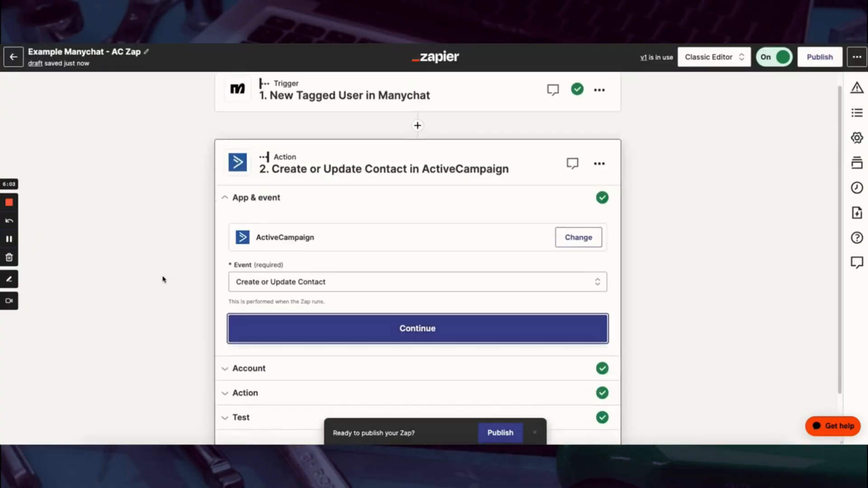
# Go through the Create or Update Contact action for ActiveCampaign and retest sending the contact.
pyautogui.scroll(-3, 163, 279)
pyautogui.click(289, 274)
pyautogui.click(267, 290)
pyautogui.scroll(-20, 201, 294)
pyautogui.click(335, 315)
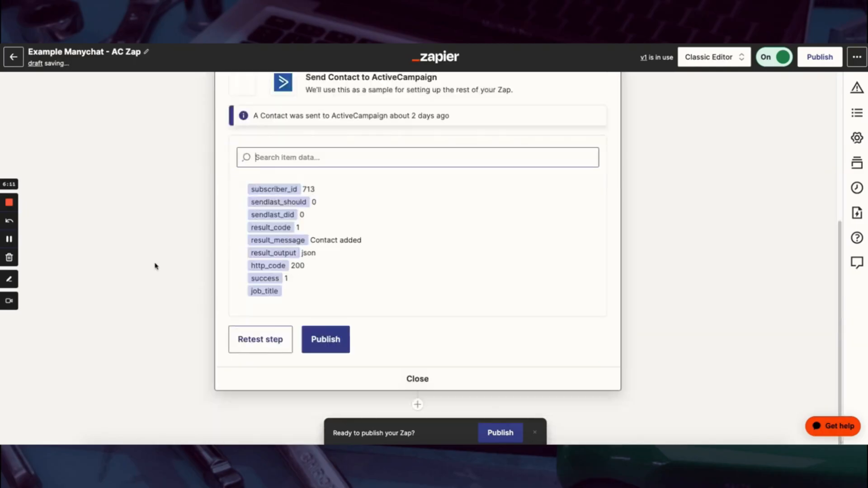
pyautogui.click(262, 339)
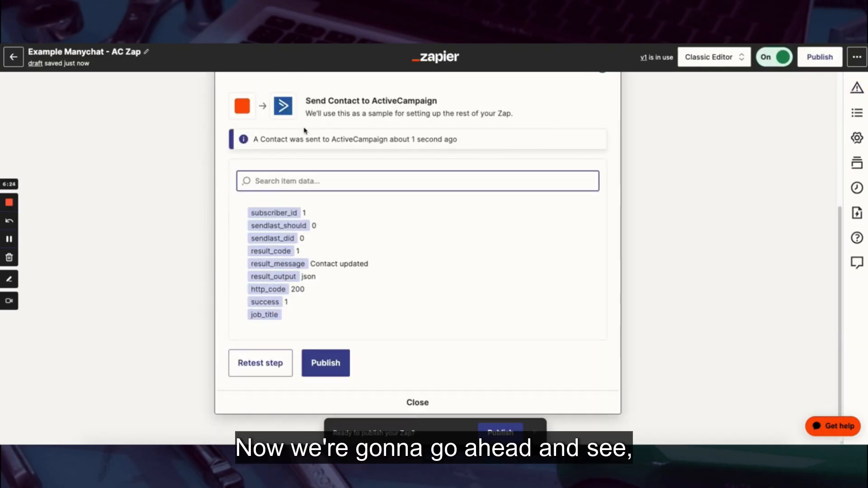
pyautogui.scroll(-1, 323, 271)
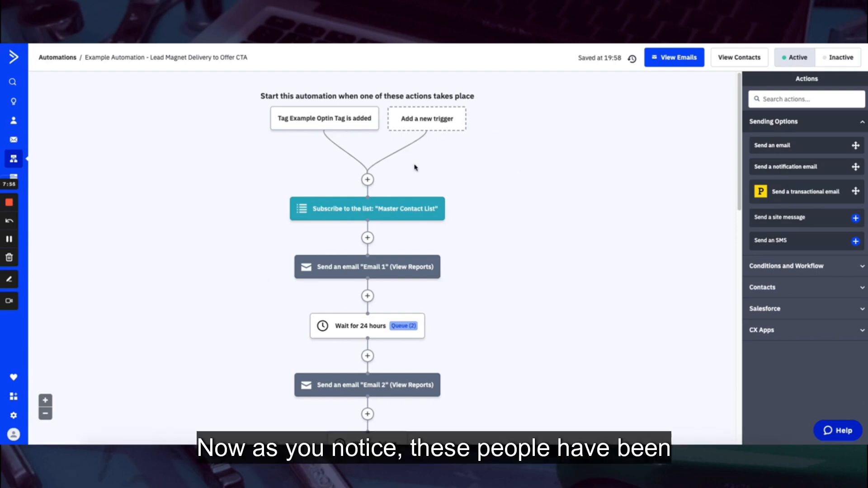
# Back in ActiveCampaign, review the automation's opt-in tag trigger, the Master Contact List subscription and the Email 1 action.
pyautogui.moveTo(314, 118)
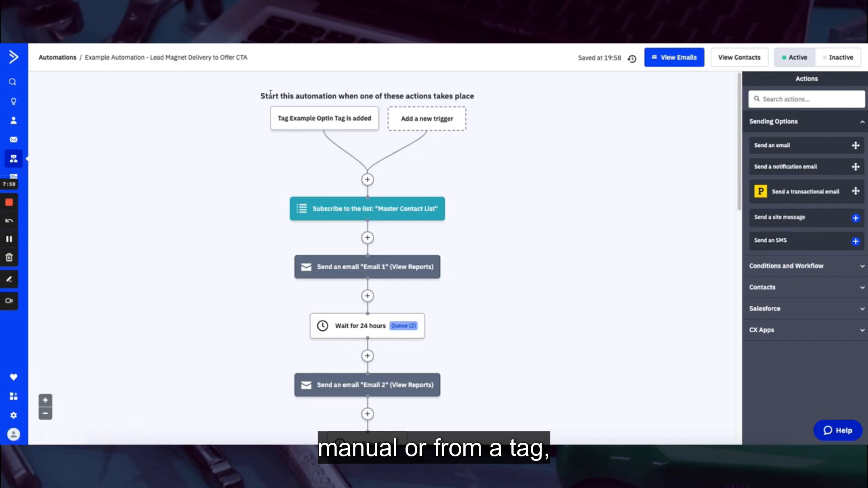
pyautogui.moveTo(355, 211)
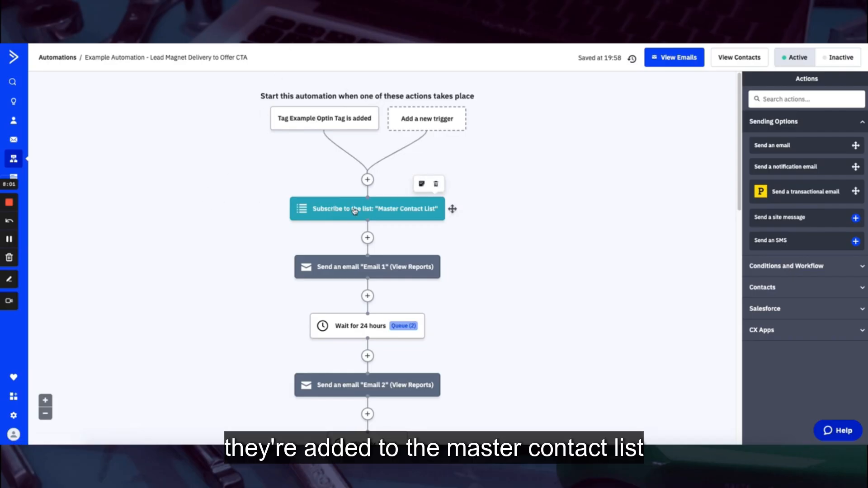
pyautogui.moveTo(373, 269)
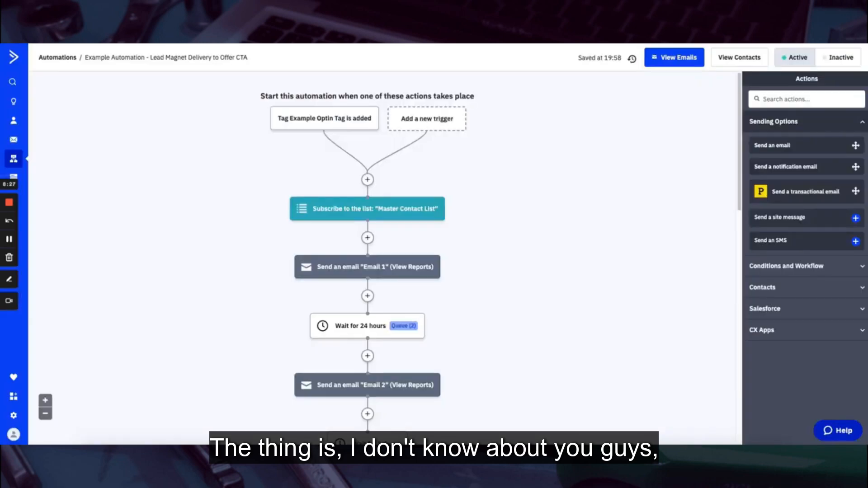
pyautogui.scroll(-1, 392, 317)
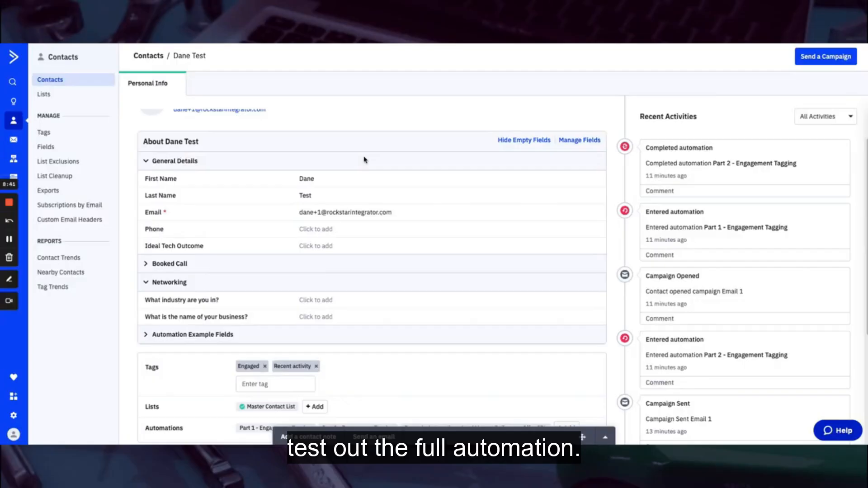
# Open the test contact's history view for "Example Automation - Lead Magnet Delivery to Offer CTA" from the contact profile.
pyautogui.scroll(1, 364, 159)
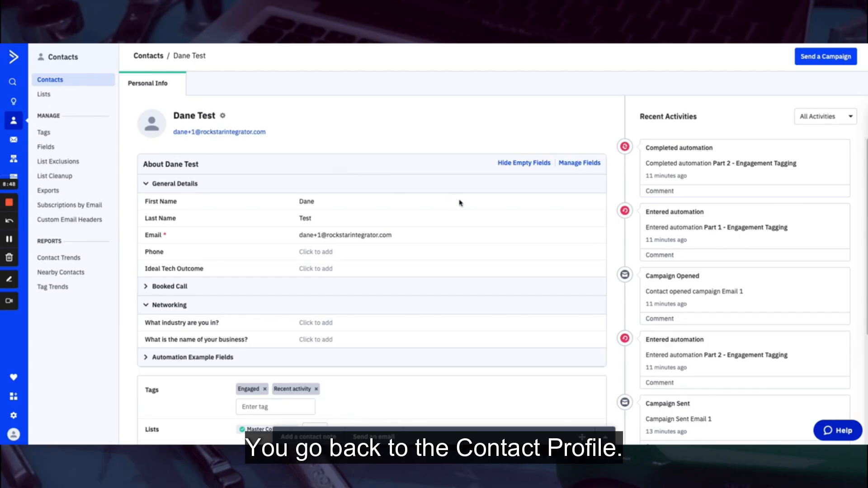
pyautogui.scroll(-3, 458, 202)
pyautogui.scroll(-2, 459, 203)
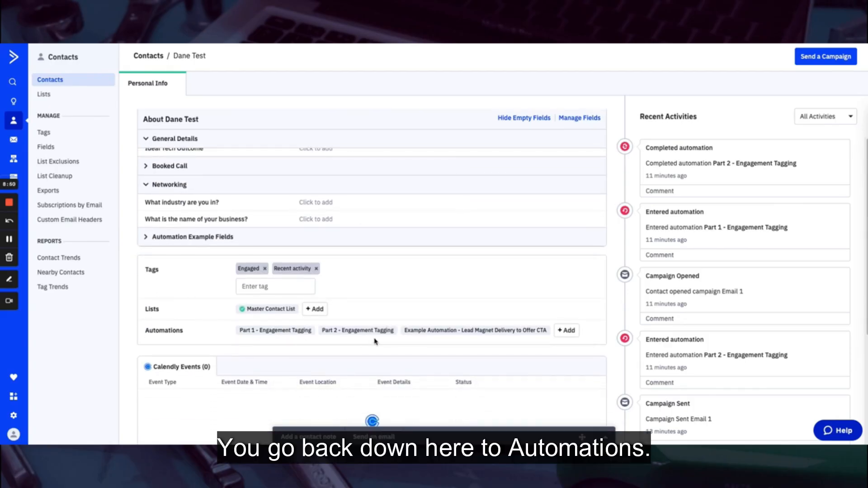
pyautogui.click(432, 331)
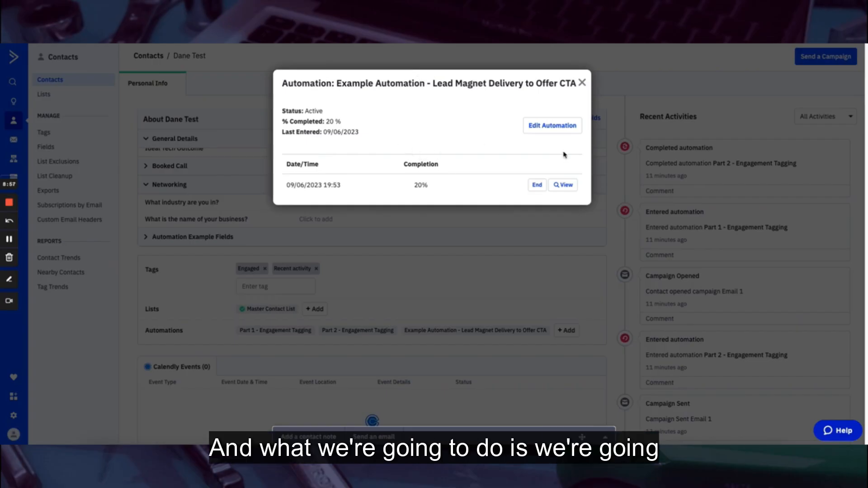
pyautogui.click(565, 186)
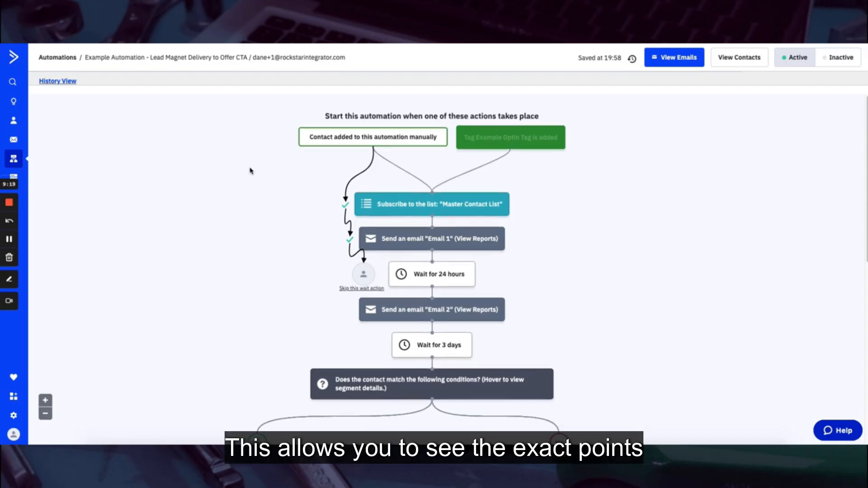
# Check when the contact completed the list subscription and Email 1, and skip the contact's 24-hour wait.
pyautogui.moveTo(346, 205)
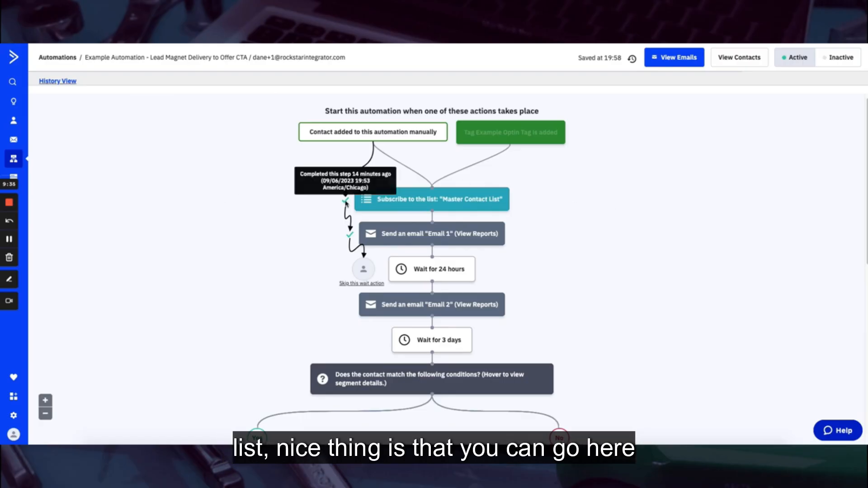
pyautogui.moveTo(351, 237)
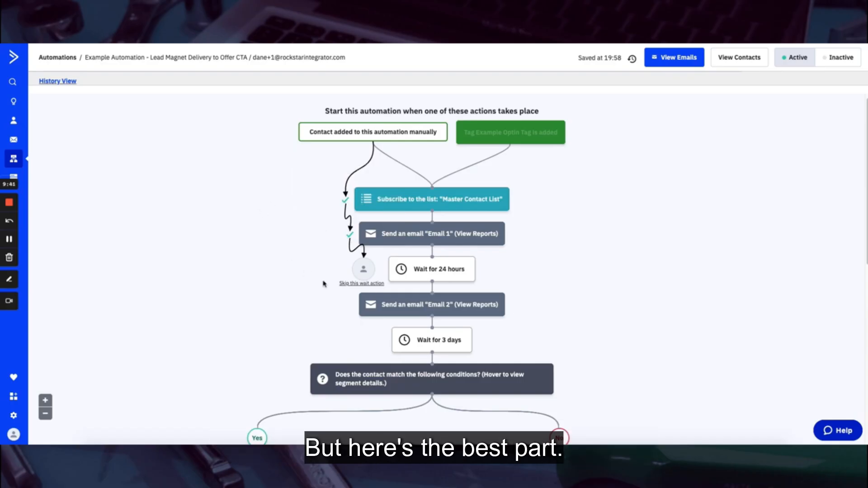
pyautogui.click(367, 284)
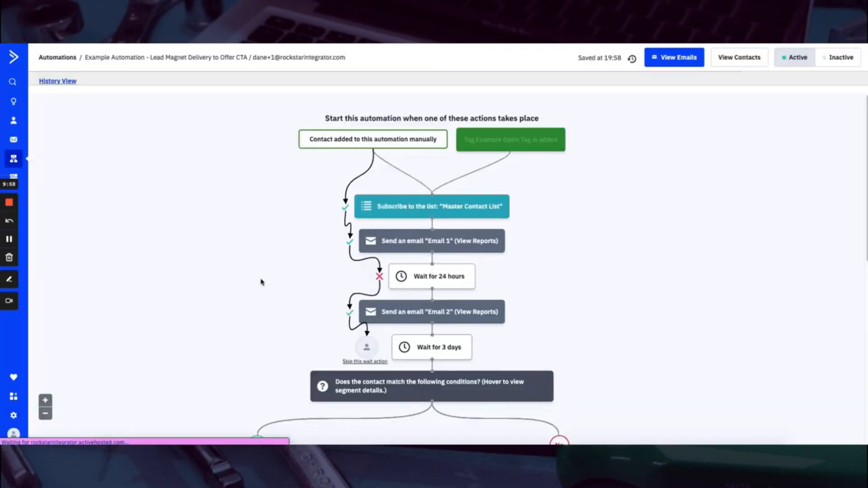
pyautogui.moveTo(381, 281)
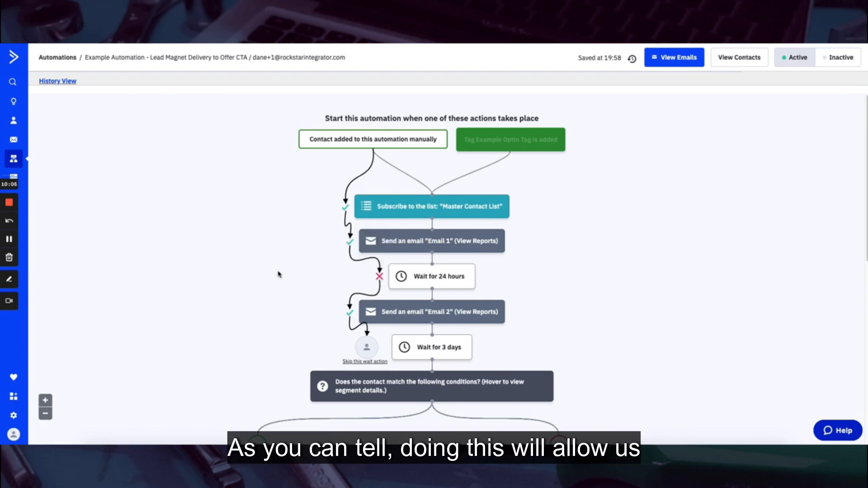
# Examine the rest of the contact's automation path, including the condition check and its Yes and No branches.
pyautogui.scroll(-3, 278, 272)
pyautogui.scroll(-5, 699, 277)
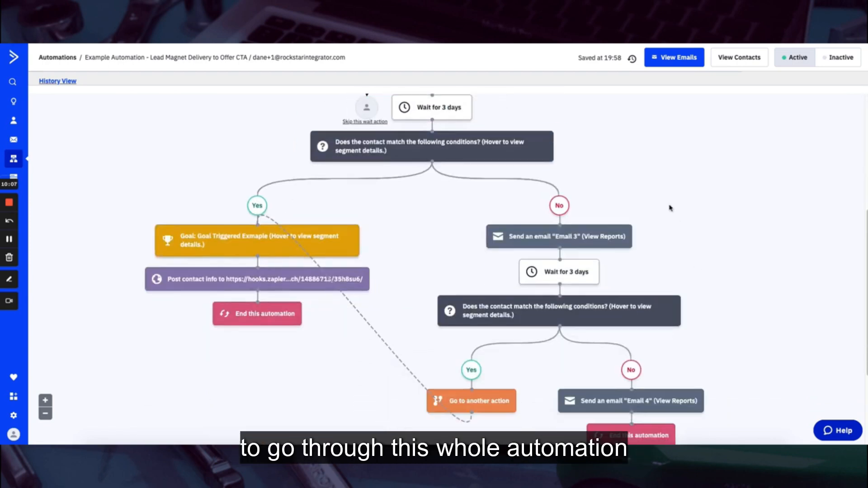
pyautogui.scroll(5, 711, 317)
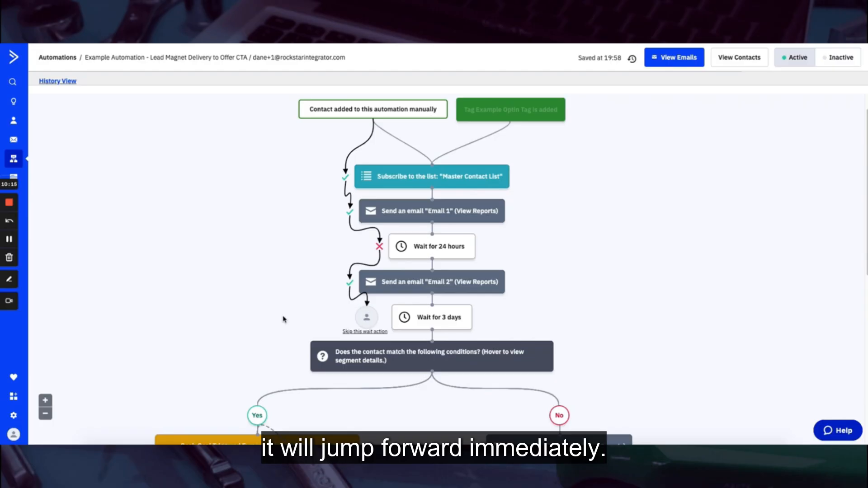
pyautogui.scroll(-3, 283, 316)
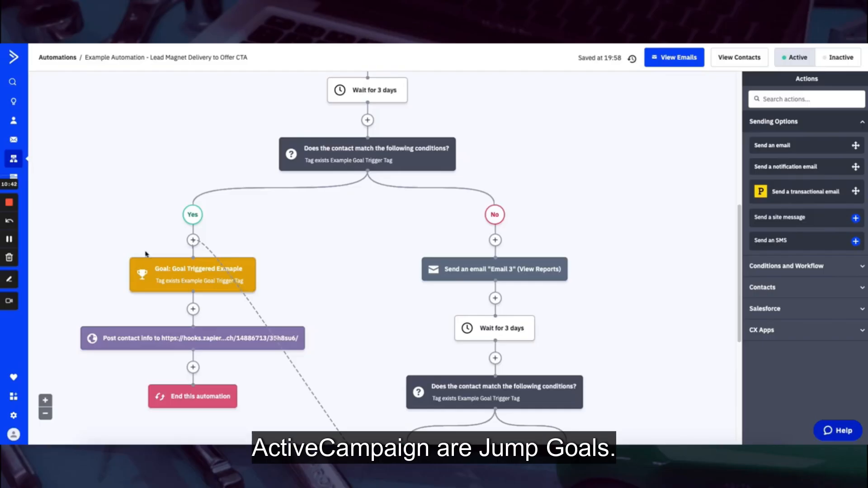
# Examine how the jump goal for Example Goal Trigger Tag connects with the emails, 3-day waits and condition branches in the automation.
pyautogui.moveTo(168, 271)
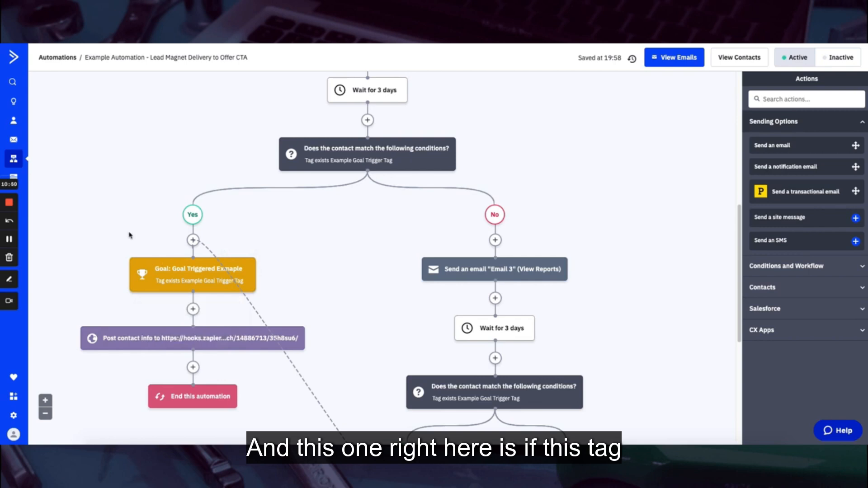
pyautogui.moveTo(193, 290)
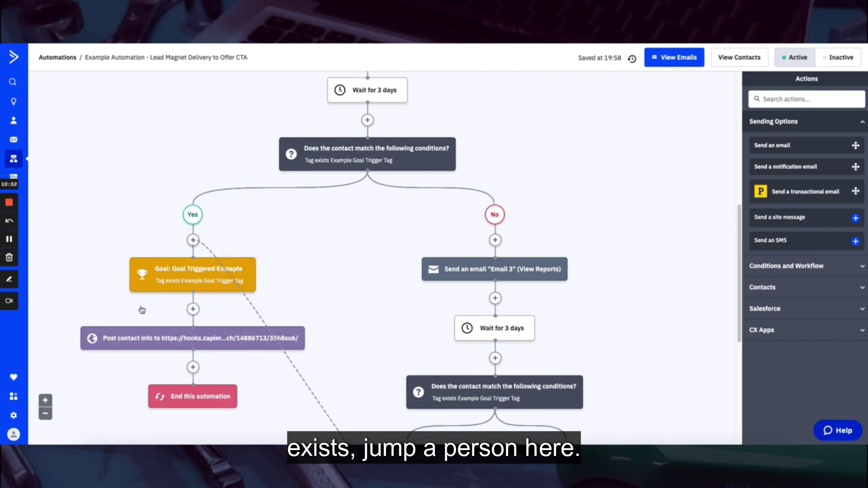
pyautogui.scroll(-2, 333, 291)
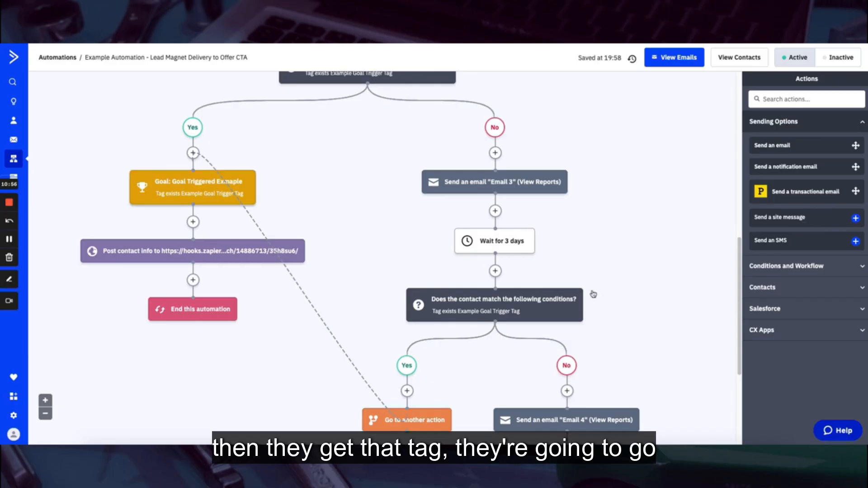
pyautogui.scroll(3, 120, 189)
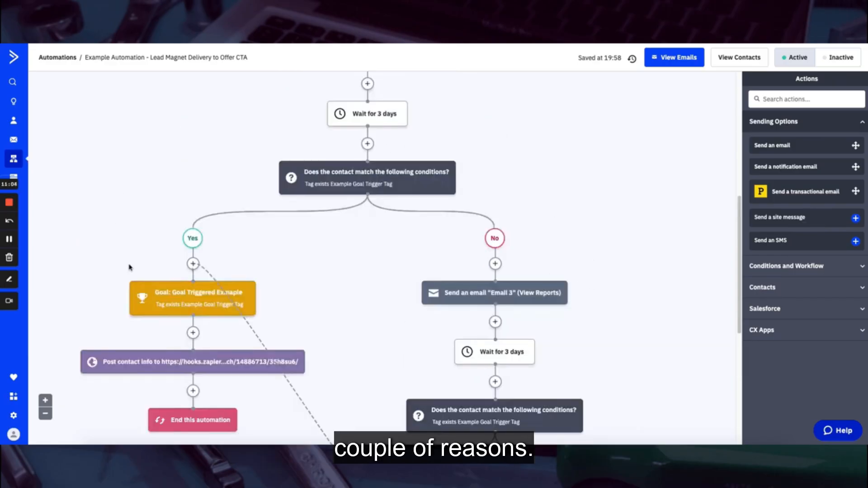
pyautogui.scroll(8, 129, 267)
pyautogui.scroll(-2, 129, 267)
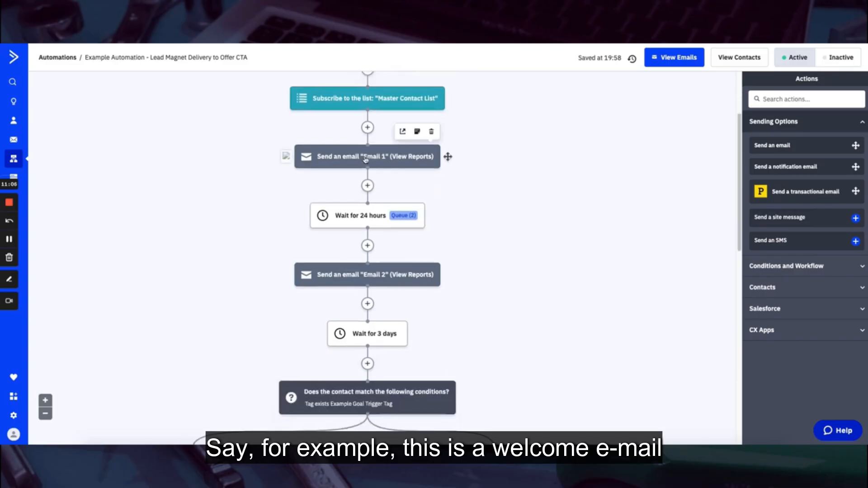
pyautogui.moveTo(352, 272)
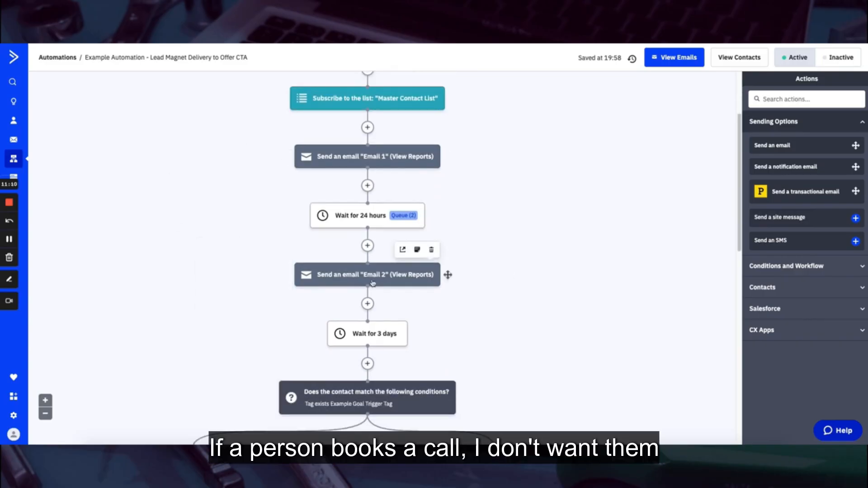
pyautogui.scroll(-2, 372, 282)
pyautogui.scroll(-1, 372, 283)
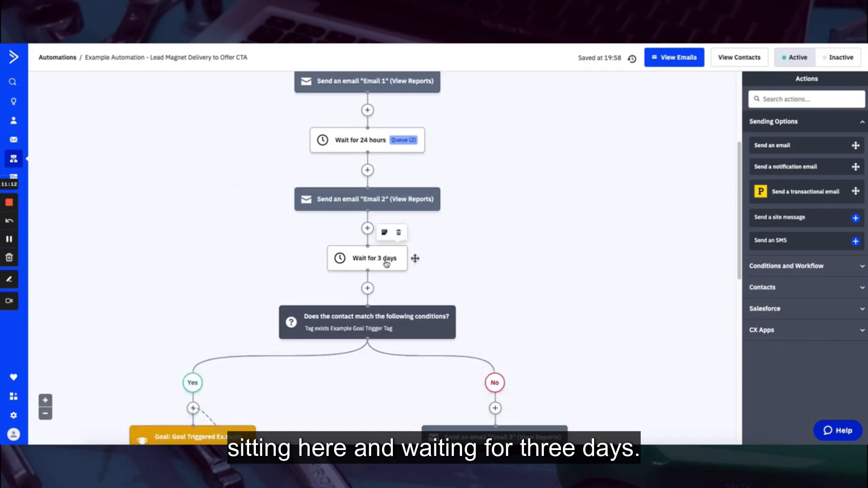
pyautogui.scroll(-2, 387, 263)
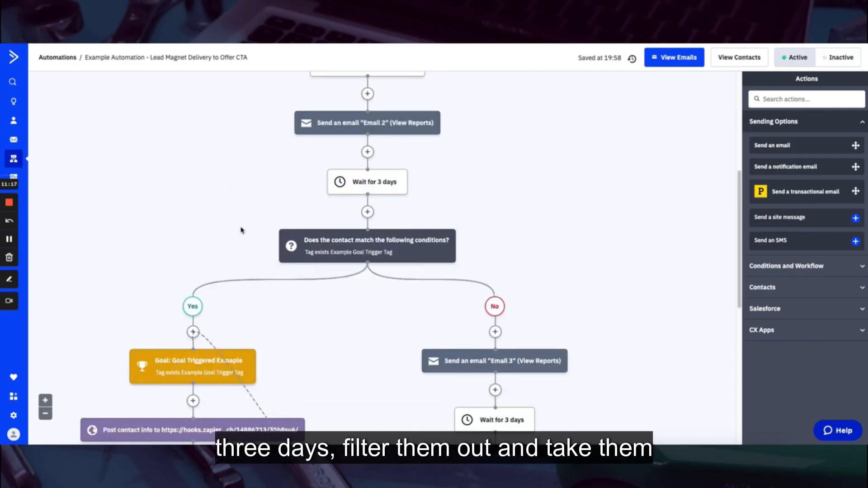
pyautogui.scroll(-2, 244, 235)
pyautogui.scroll(2, 116, 336)
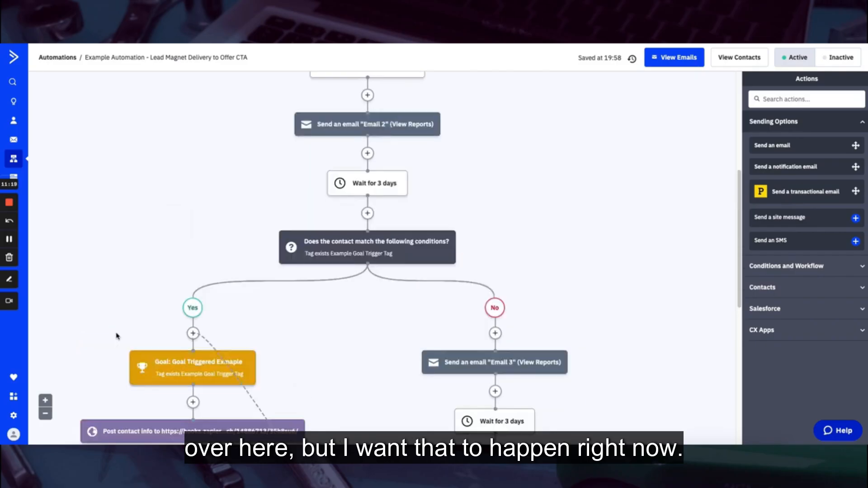
# Examine how the Yes branch leads from the 3-day wait and tag condition through the goal to the Zapier webhook post.
pyautogui.scroll(-2, 116, 336)
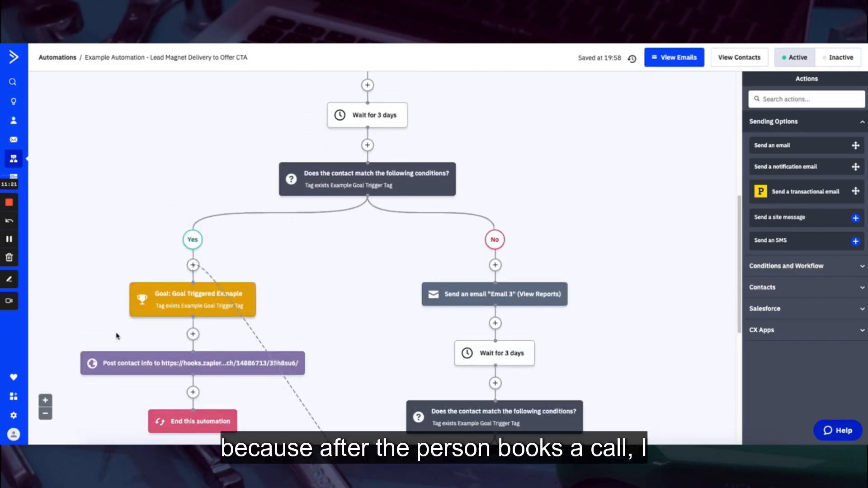
pyautogui.scroll(2, 116, 337)
pyautogui.scroll(-2, 273, 141)
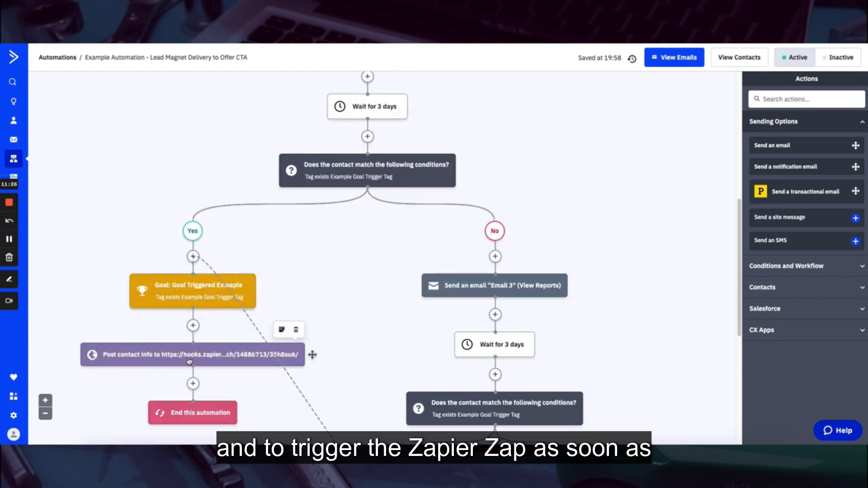
pyautogui.scroll(2, 122, 313)
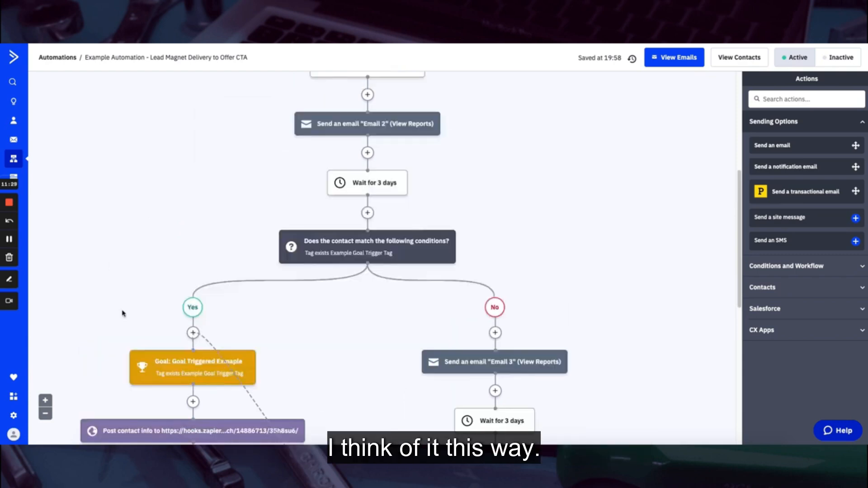
pyautogui.scroll(2, 122, 314)
pyautogui.scroll(-2, 368, 213)
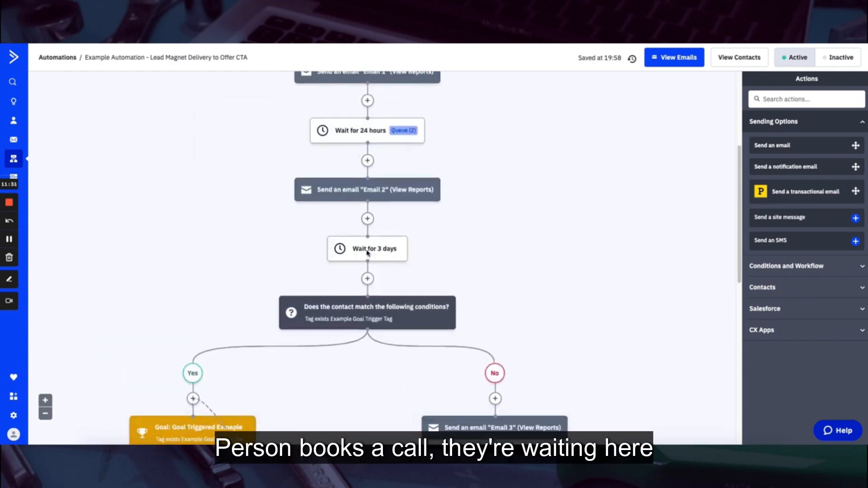
pyautogui.scroll(-4, 236, 232)
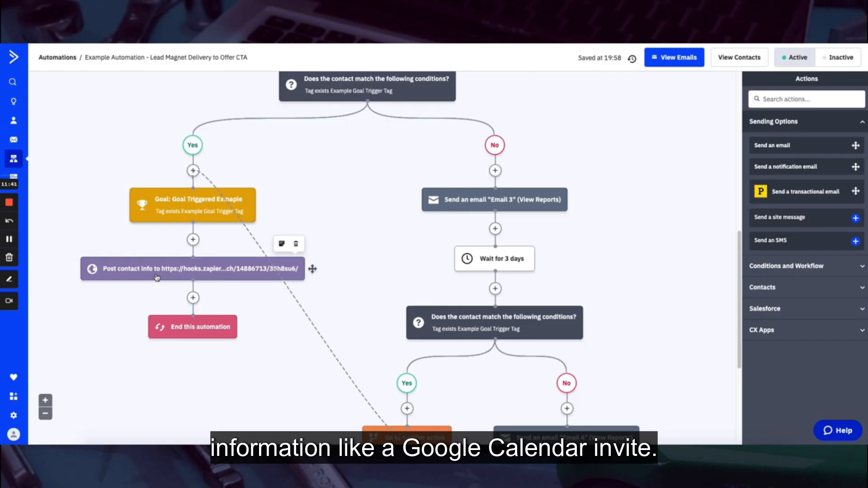
pyautogui.scroll(2, 157, 277)
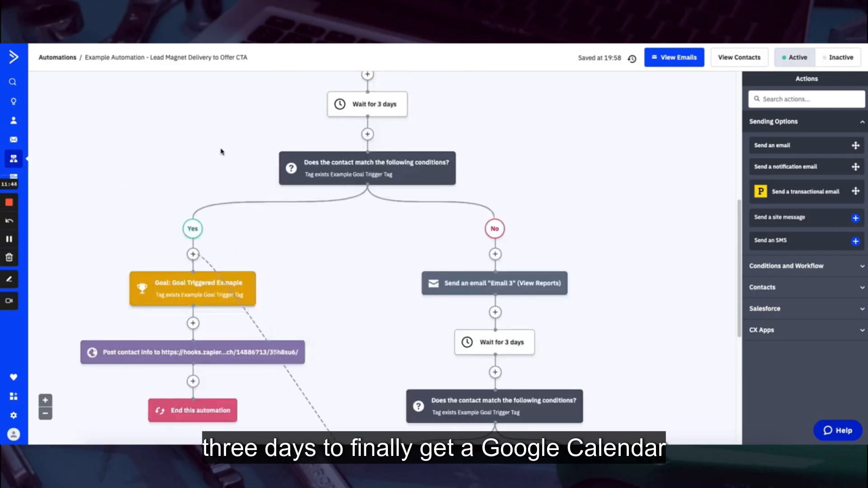
pyautogui.scroll(2, 156, 195)
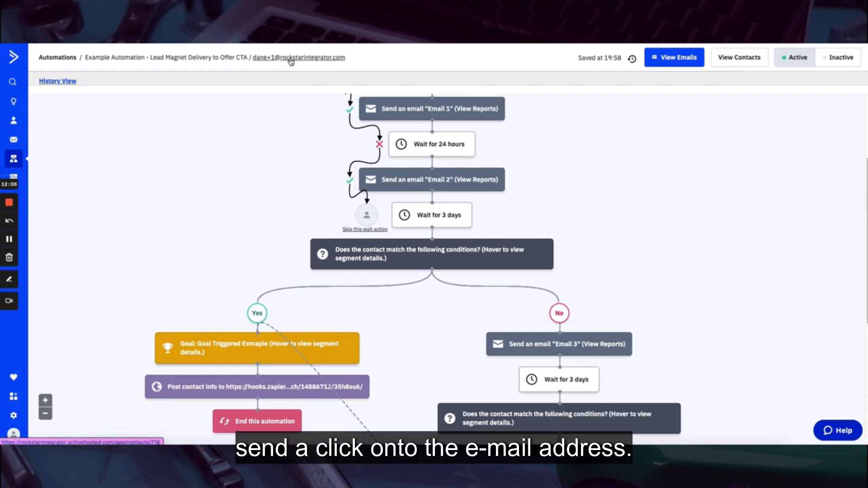
# Open the test contact's profile from the automation history view and add the Example Goal Trigger Tag to the contact.
pyautogui.click(291, 61)
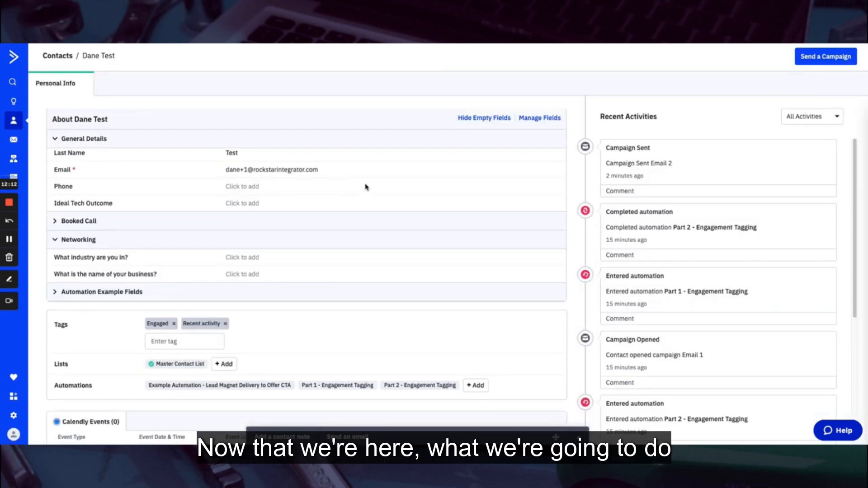
pyautogui.click(194, 341)
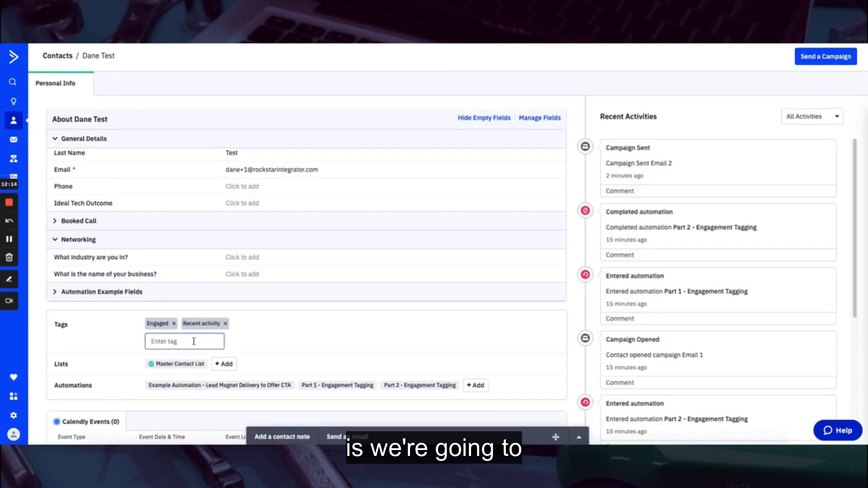
pyautogui.write('example Optin Tag')
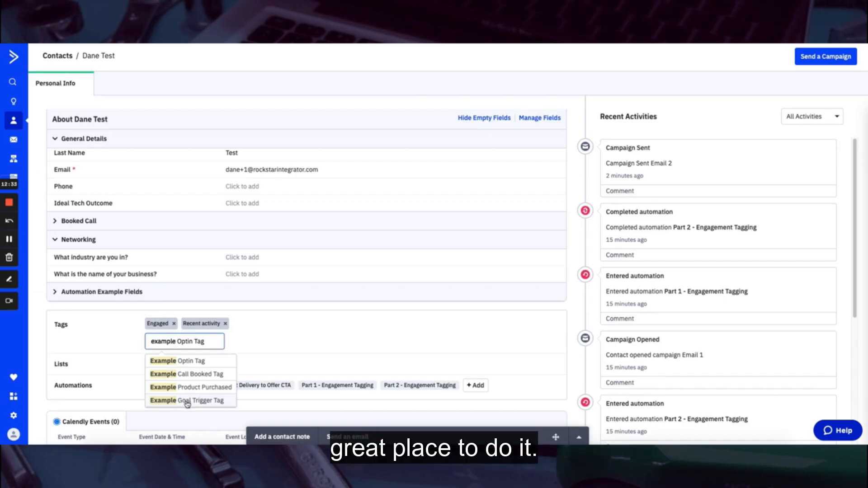
pyautogui.click(187, 401)
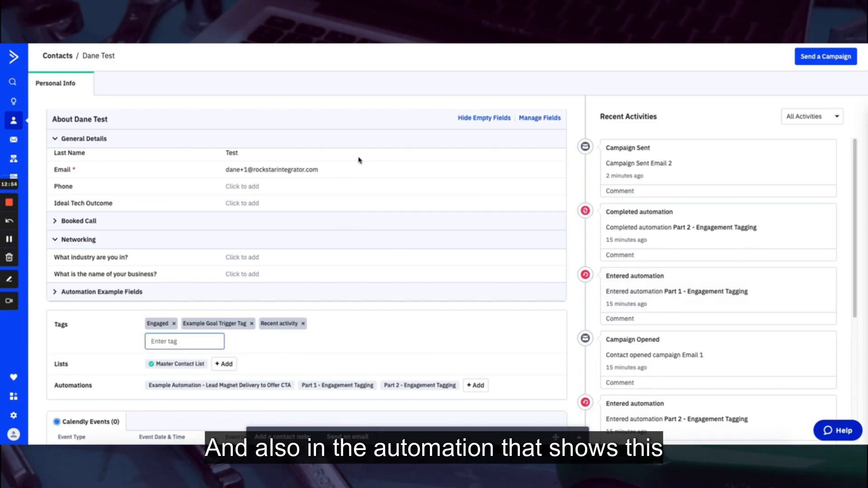
# Check the test contact's route from the 3-day wait to the goal and webhook post, and compare it with the No branch.
pyautogui.scroll(3, 232, 154)
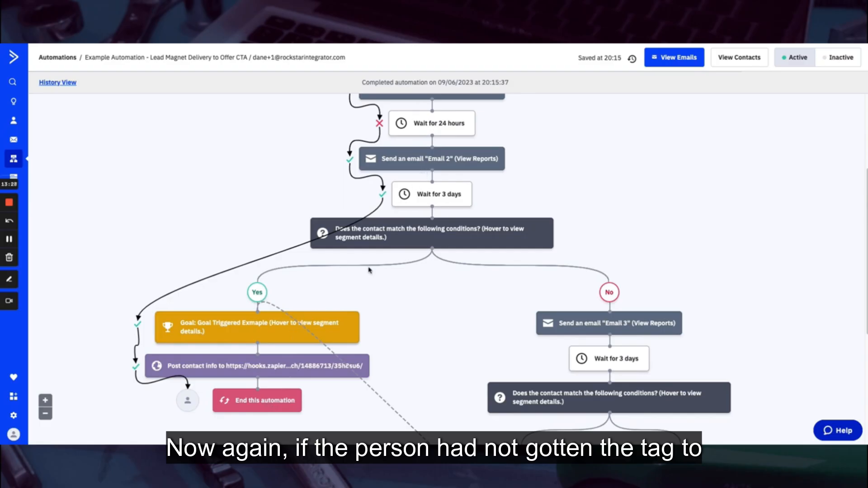
pyautogui.scroll(-4, 518, 263)
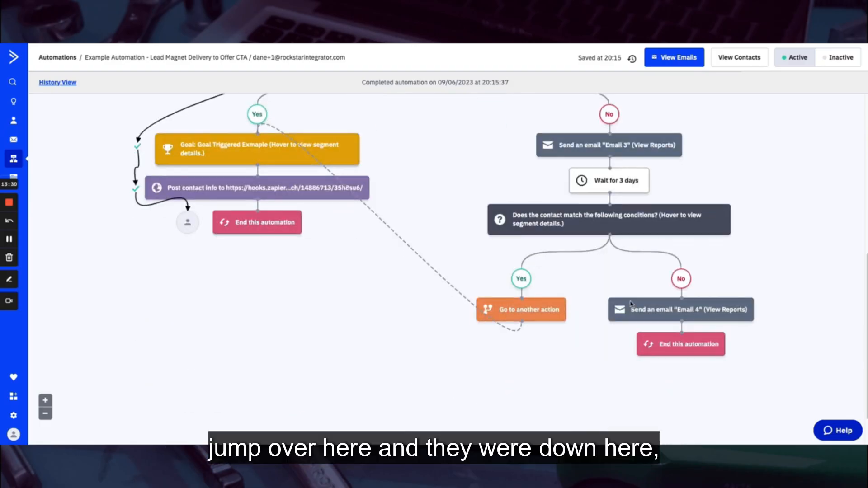
pyautogui.scroll(3, 278, 263)
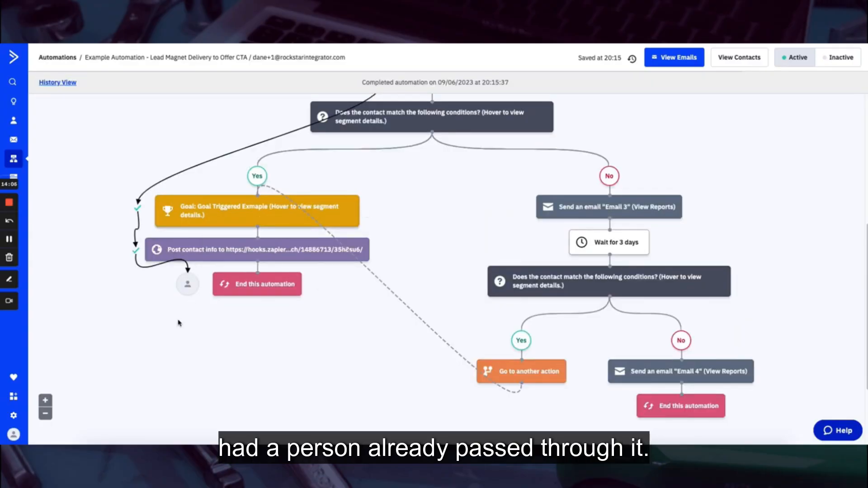
pyautogui.moveTo(138, 253)
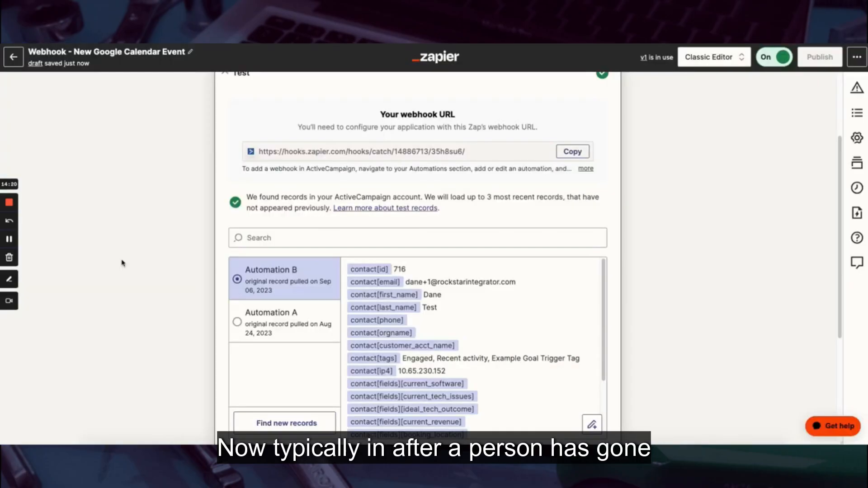
# Examine the Automation B test record of the ActiveCampaign webhook trigger in the Zapier Zap "Webhook - New Google Calendar Event".
pyautogui.scroll(3, 136, 258)
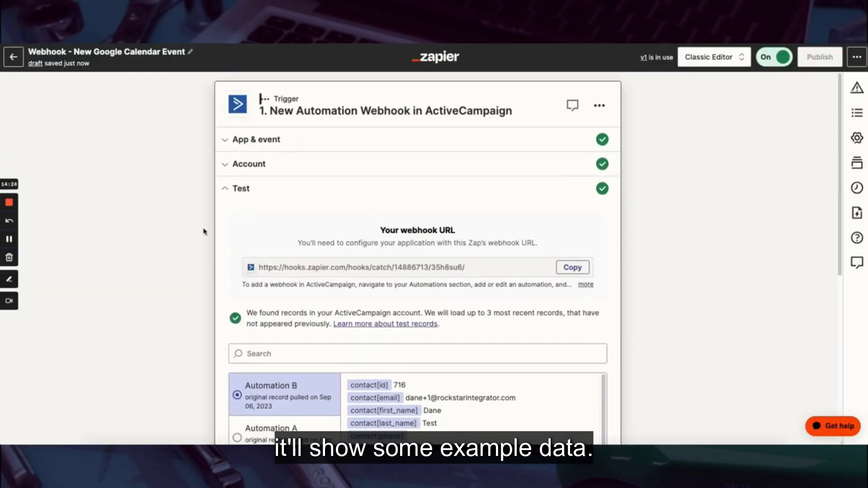
pyautogui.scroll(-2, 204, 231)
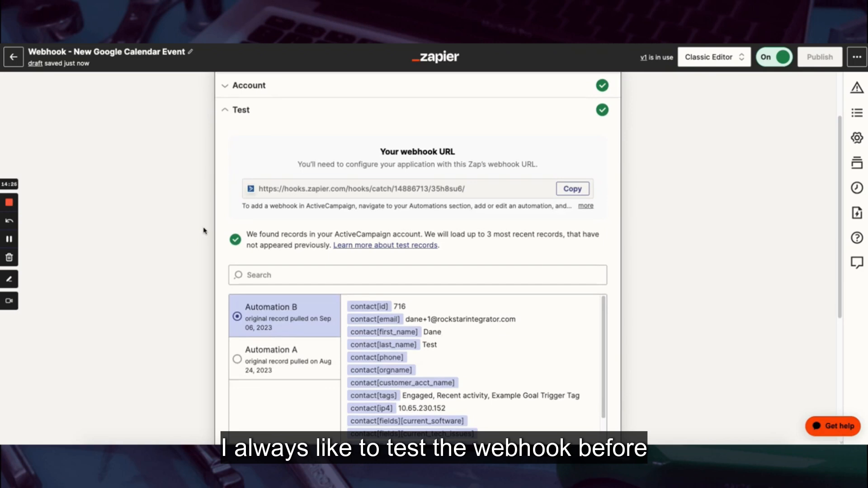
pyautogui.scroll(-2, 204, 232)
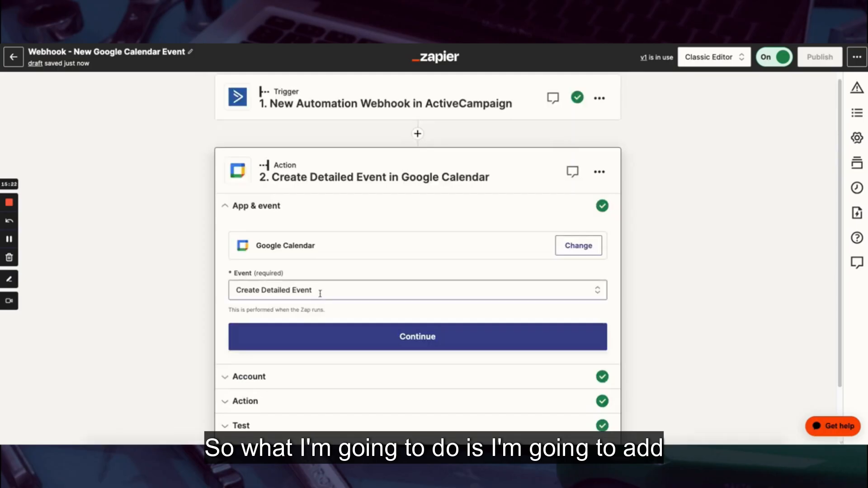
# Change the Google Calendar action's event to Add Attendee/s to Event and continue with the action setup.
pyautogui.click(320, 293)
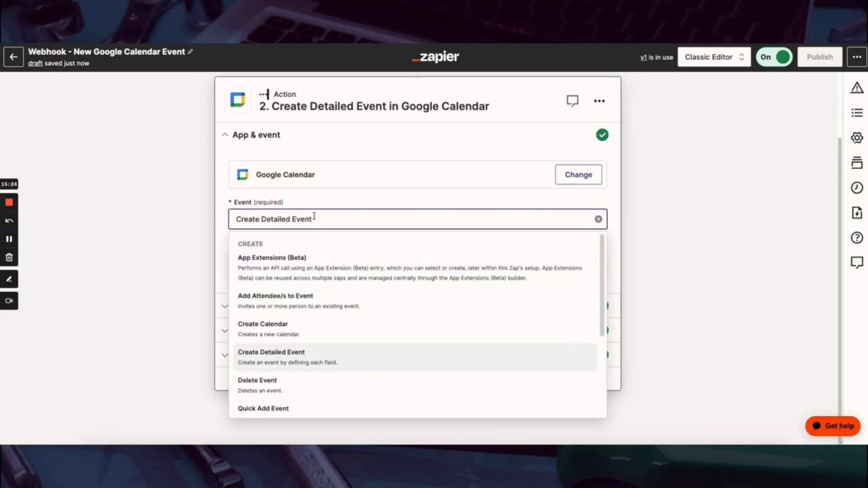
pyautogui.click(312, 300)
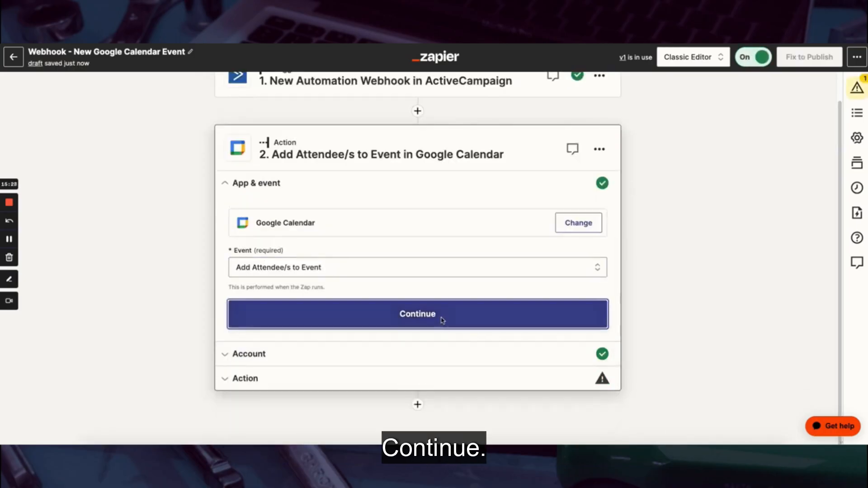
pyautogui.click(442, 320)
# Choose the calendar and Example Calendar event for the Google Calendar action, and open its required attendees entry.
pyautogui.click(271, 338)
pyautogui.click(348, 272)
pyautogui.click(303, 312)
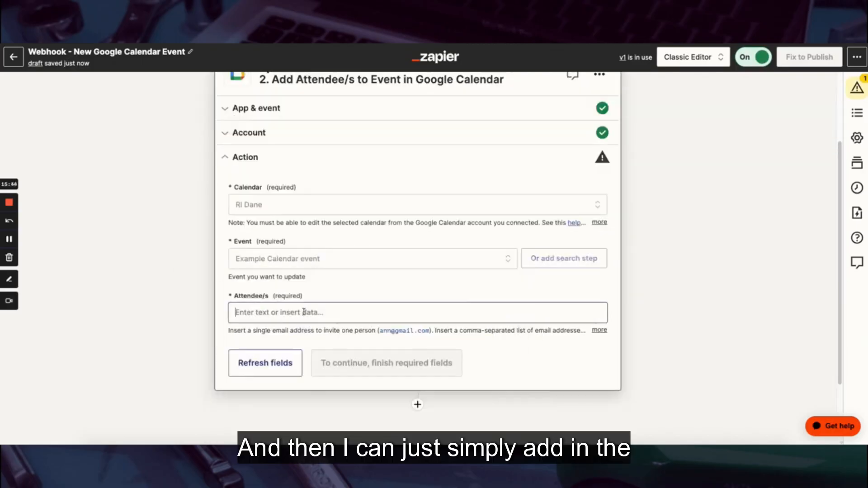
pyautogui.scroll(-2, 190, 286)
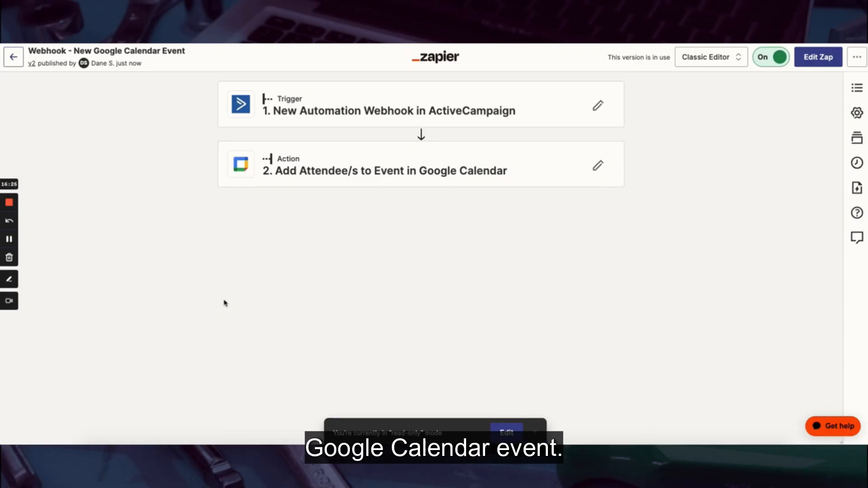
# Check the Example Calendar event invitation in Gmail and review the test contact's completed automation path in ActiveCampaign.
pyautogui.hotkey('ctrl', 'Tab')
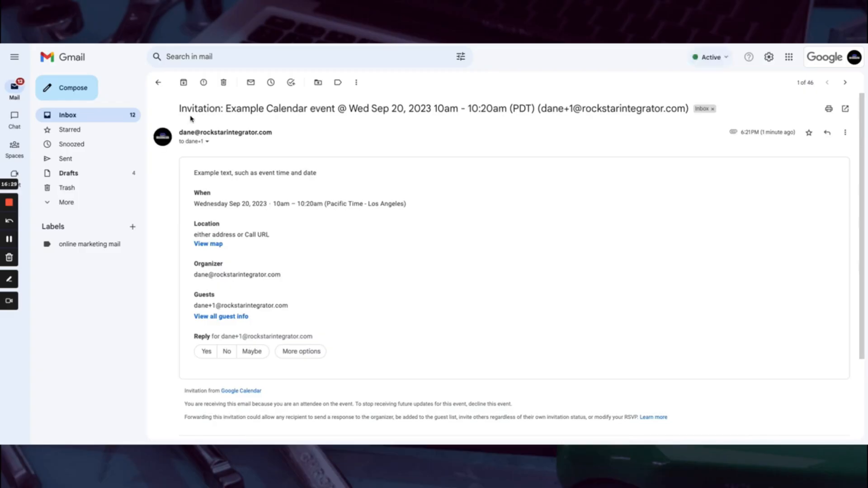
pyautogui.hotkey('ctrl', 'Tab')
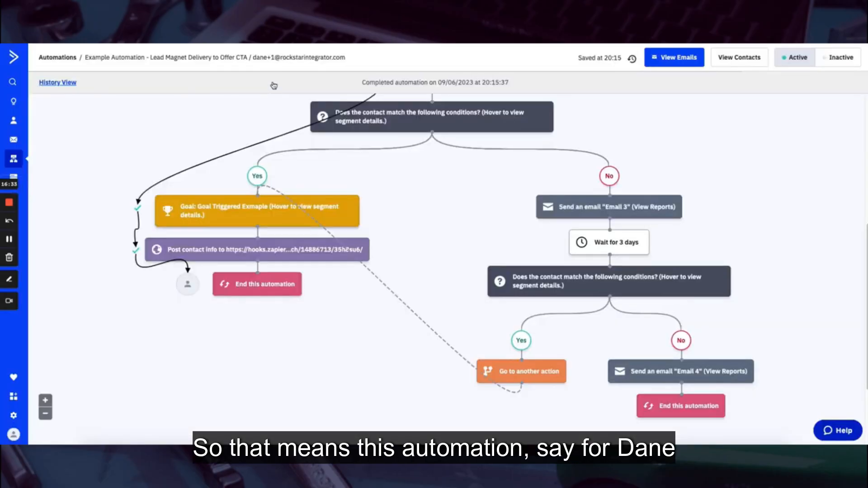
pyautogui.scroll(4, 237, 158)
pyautogui.scroll(2, 239, 154)
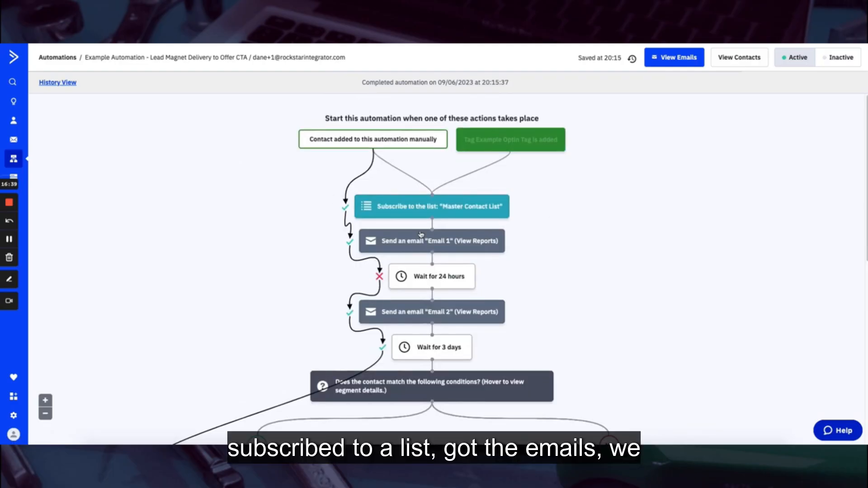
pyautogui.scroll(-2, 424, 234)
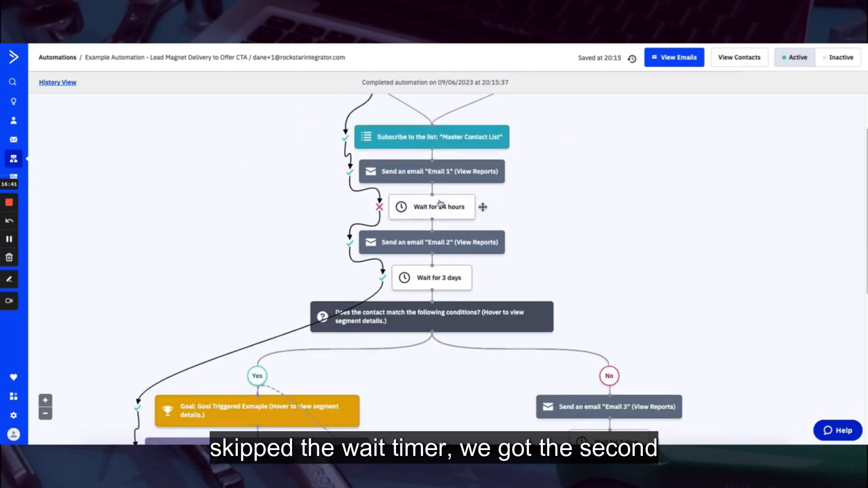
pyautogui.scroll(-2, 357, 233)
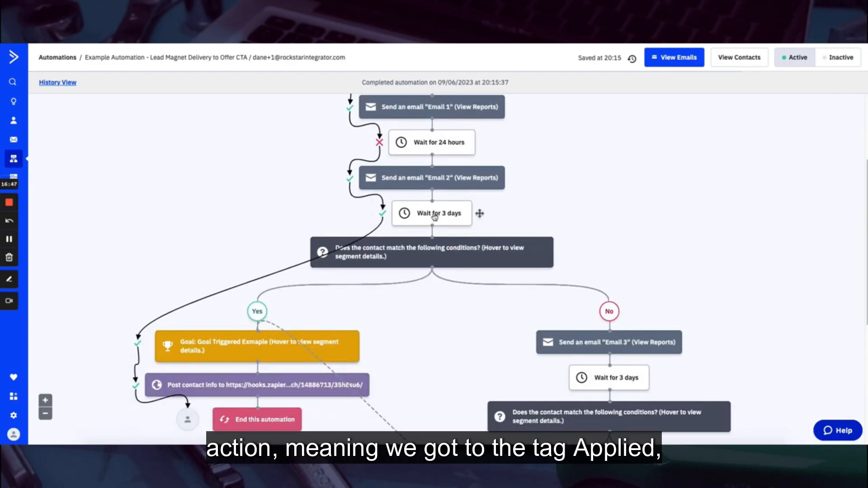
pyautogui.scroll(-2, 201, 348)
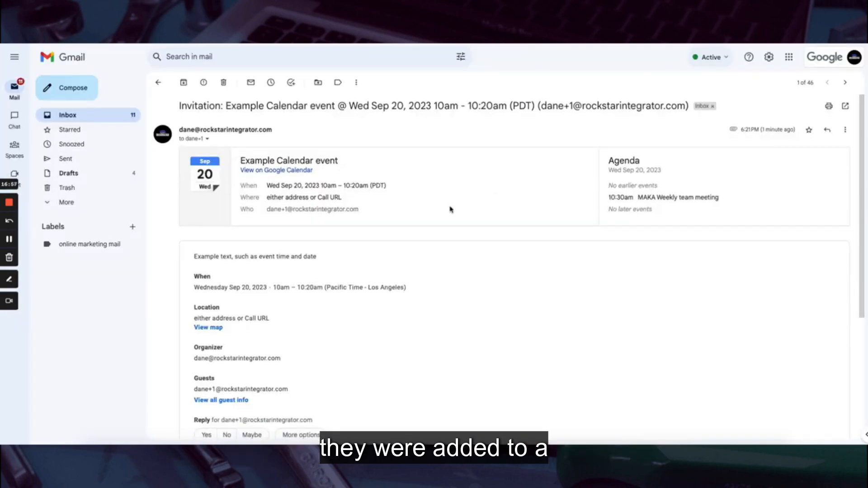
pyautogui.scroll(-1, 497, 212)
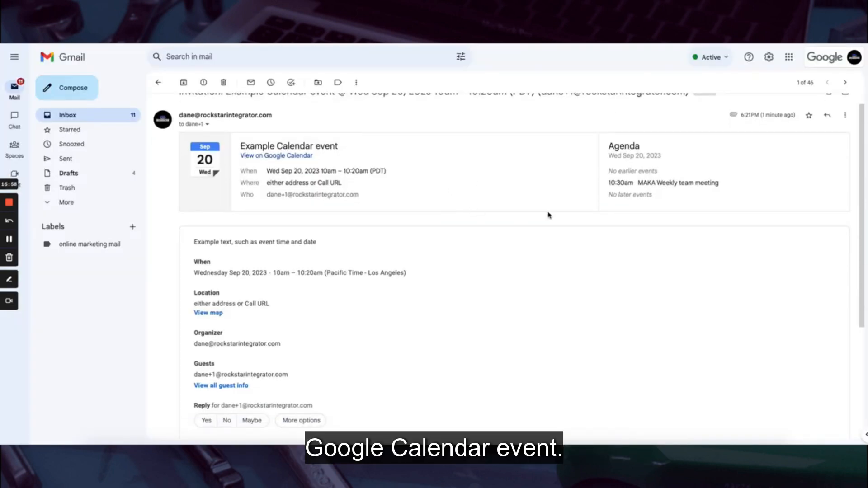